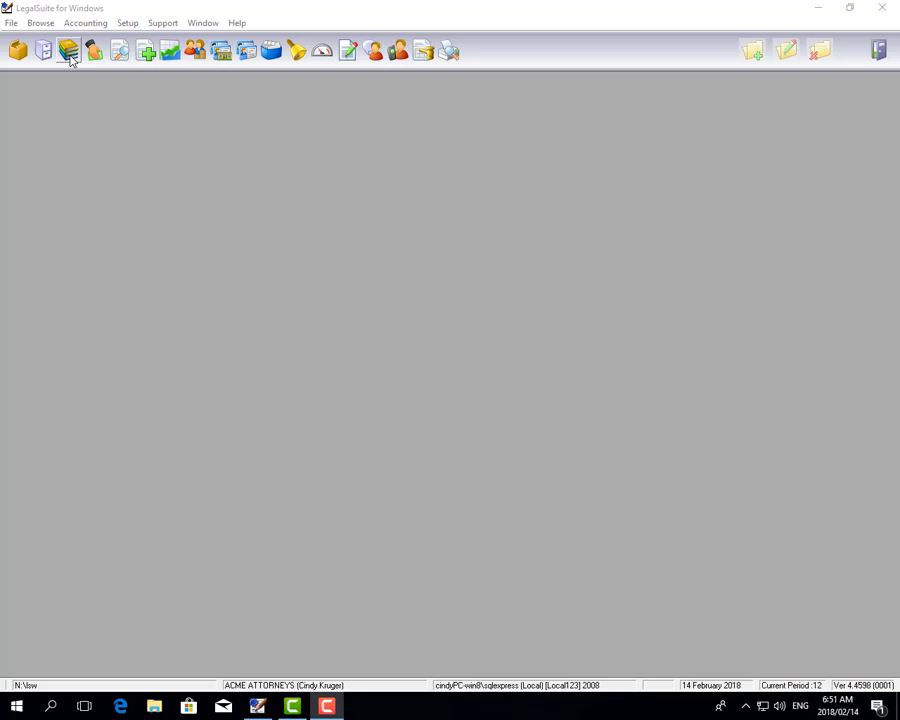
- Open the Business Ledger window, which lists every account with its type and balance
left_click(69, 52)
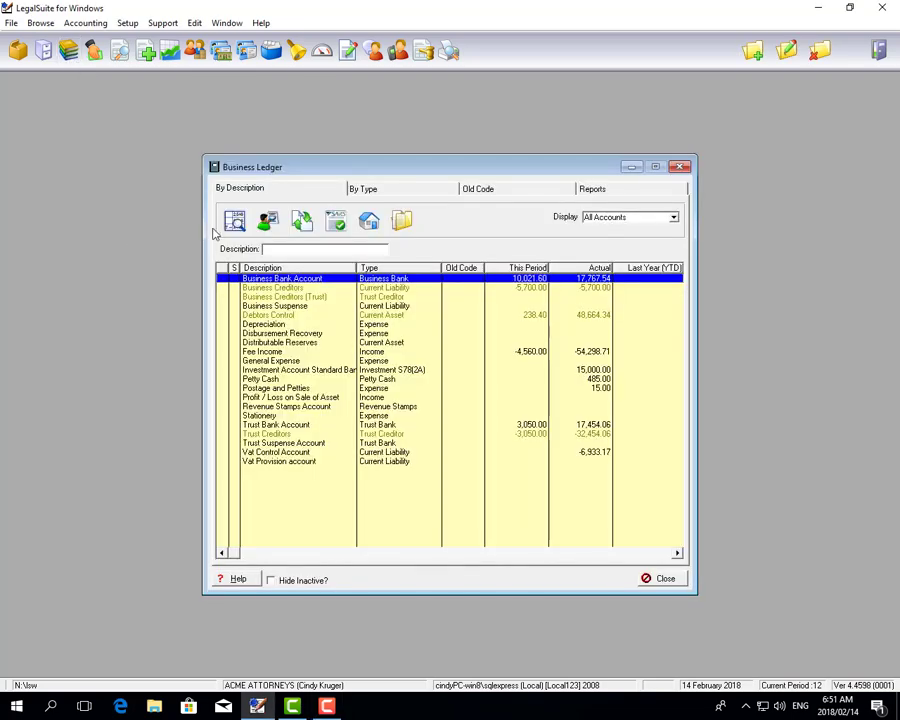
- Display the VAT Summary for 2018/02/01 to 2018/02/28, showing 638.40 VAT due
left_click(330, 226)
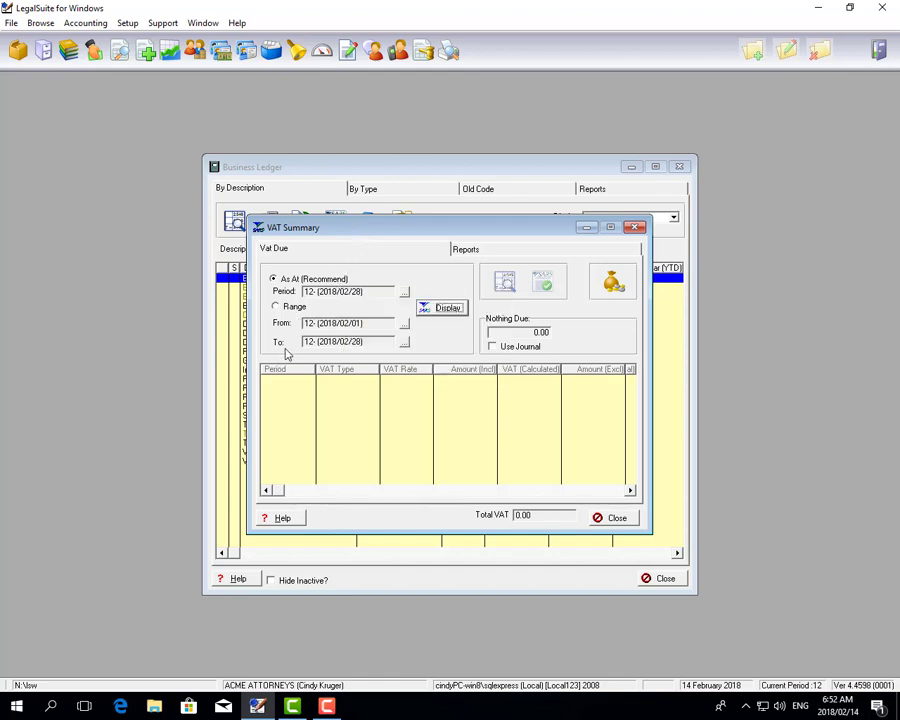
left_click(276, 308)
left_click(430, 312)
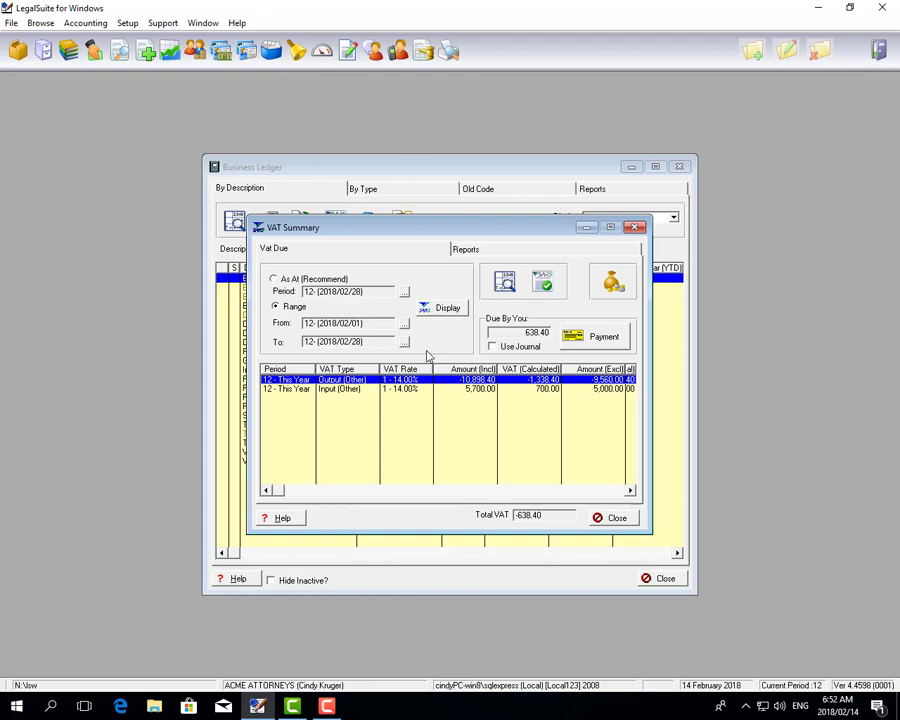
left_click(411, 389)
key("Up")
key("Down")
key("Up")
left_click(411, 391)
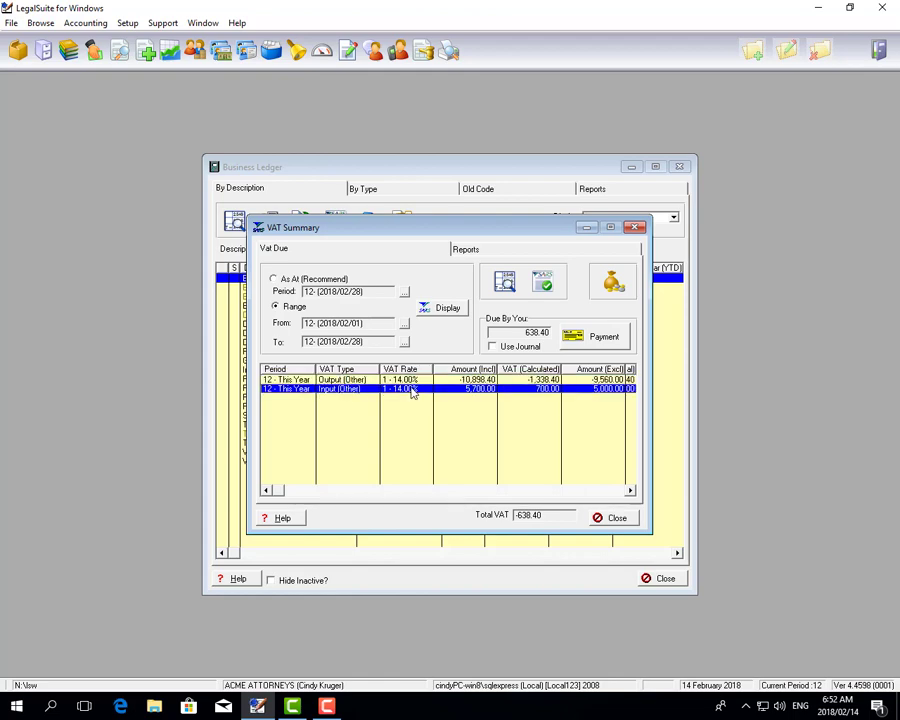
left_click(411, 382)
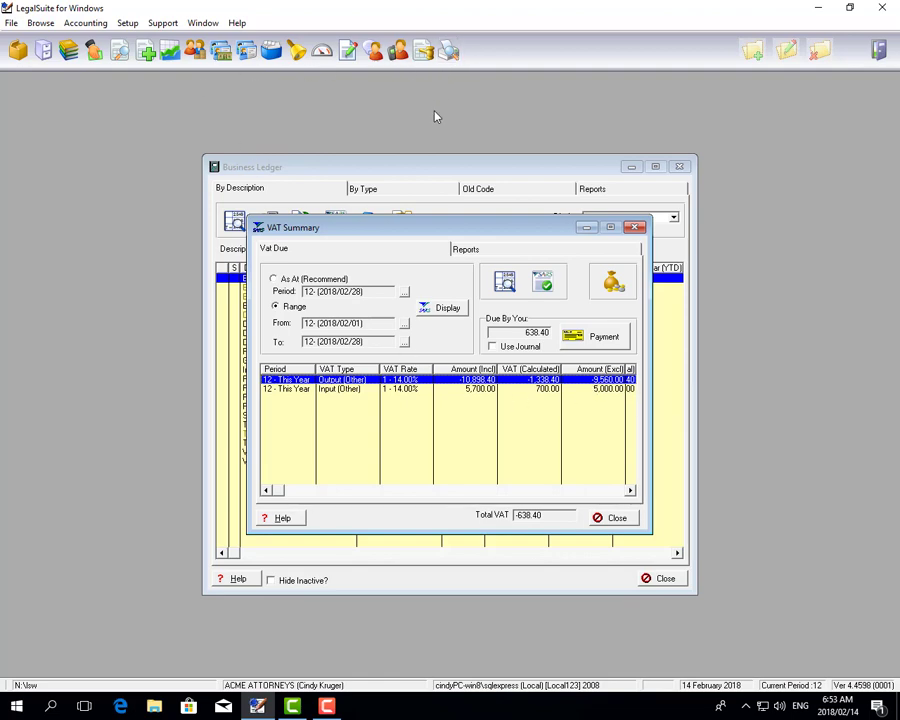
- Export the Trial Balance for period 12 (2018/02/28) to an Excel spreadsheet
left_click(448, 51)
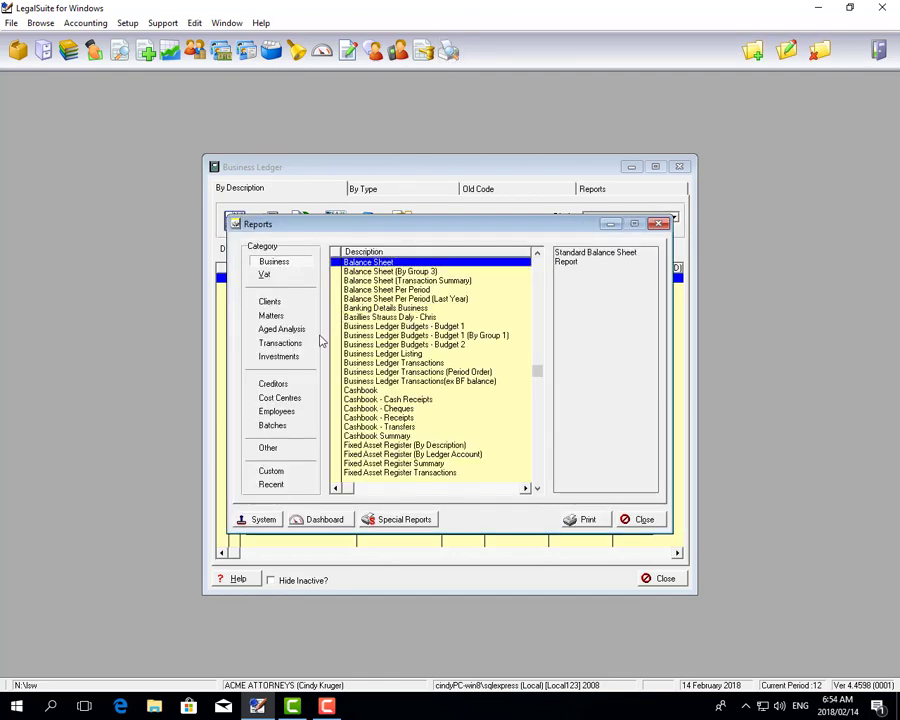
key("End")
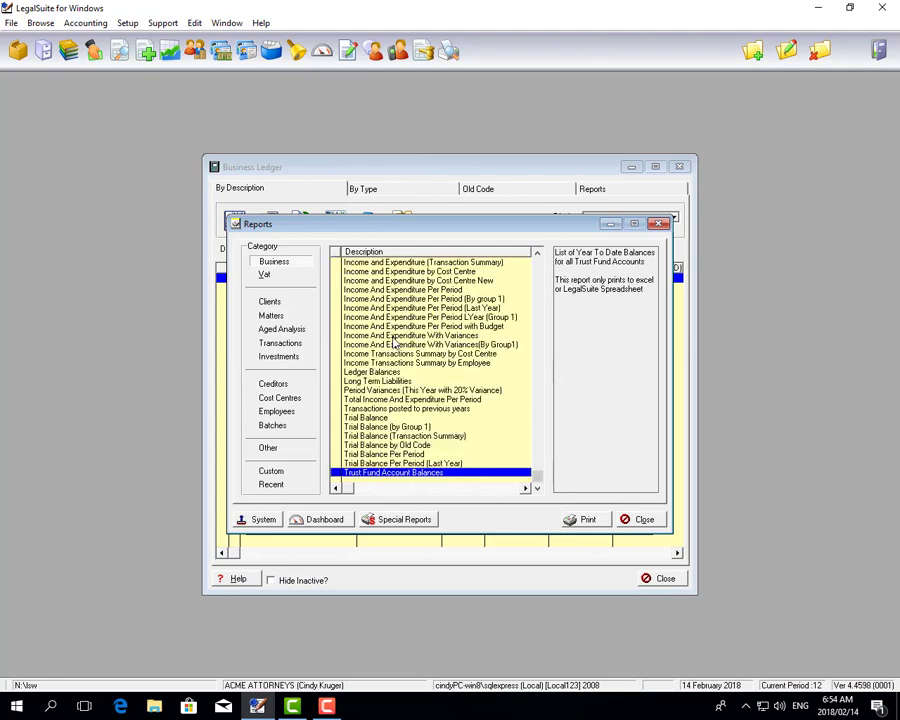
left_click(380, 419)
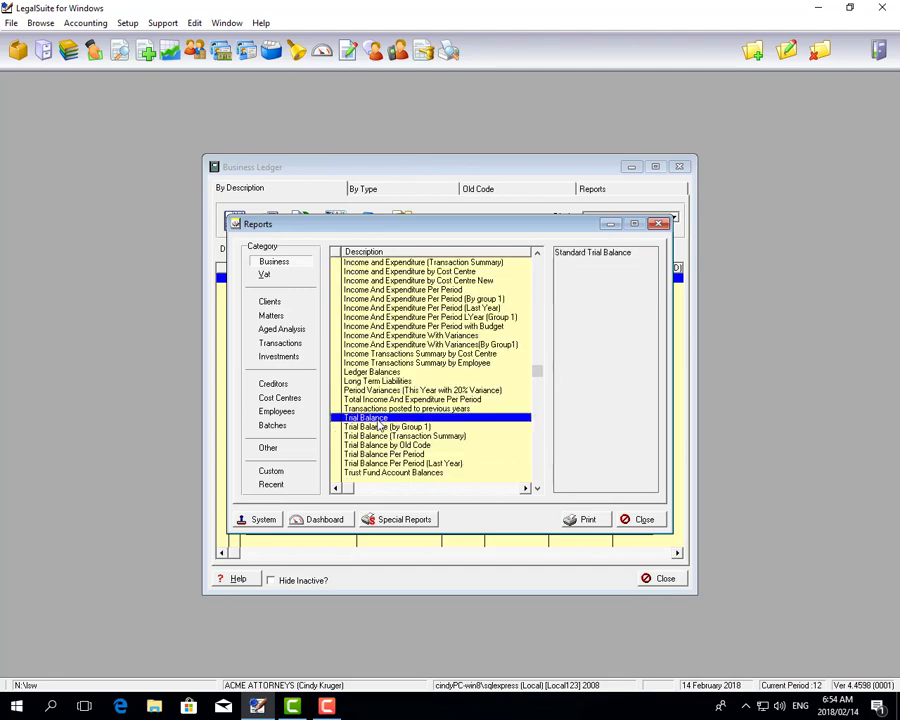
left_click(585, 520)
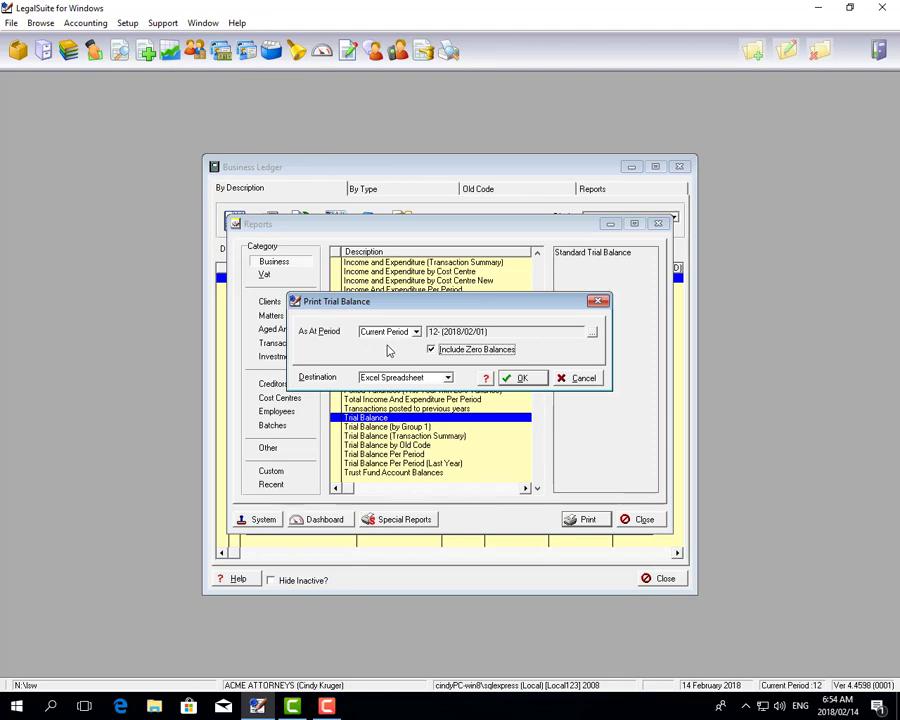
left_click(524, 378)
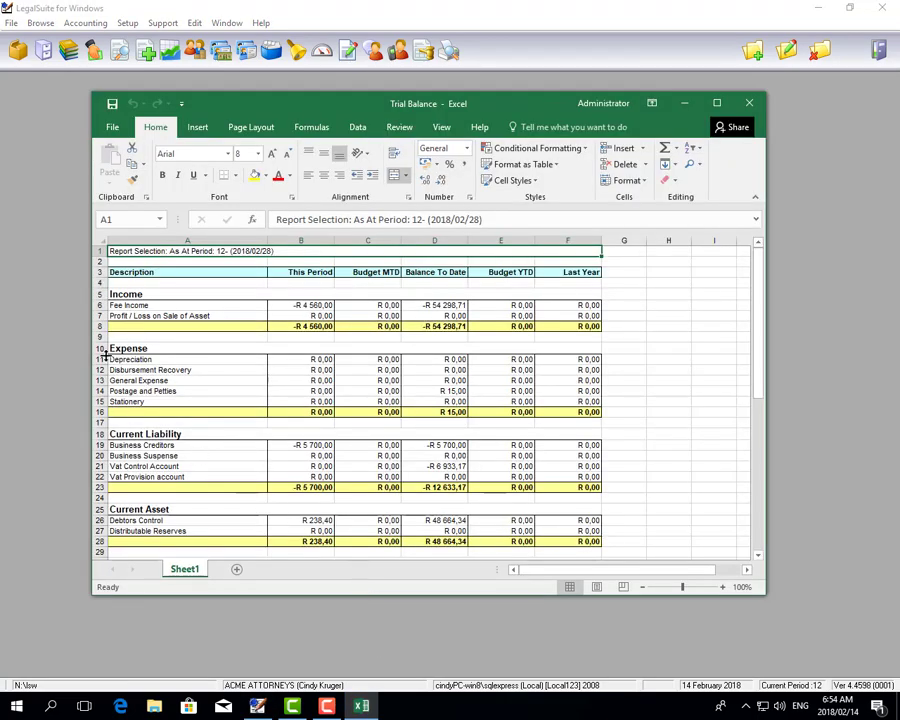
- Check the Fee Income row, the -R 4 560,00 This Period income total, and the Disbursement Recovery row
left_click(99, 306)
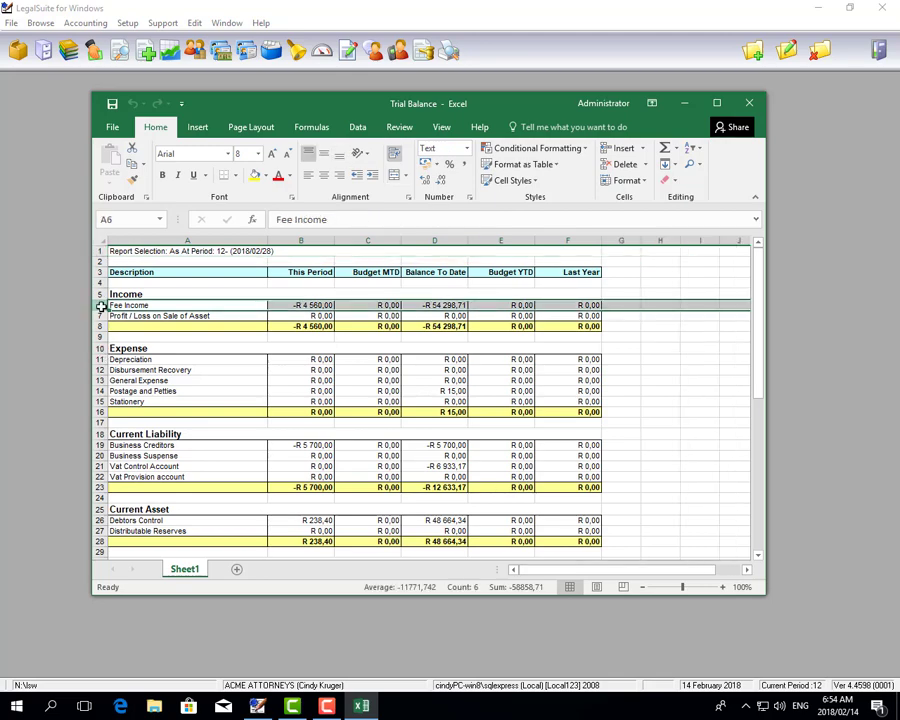
left_click(314, 327)
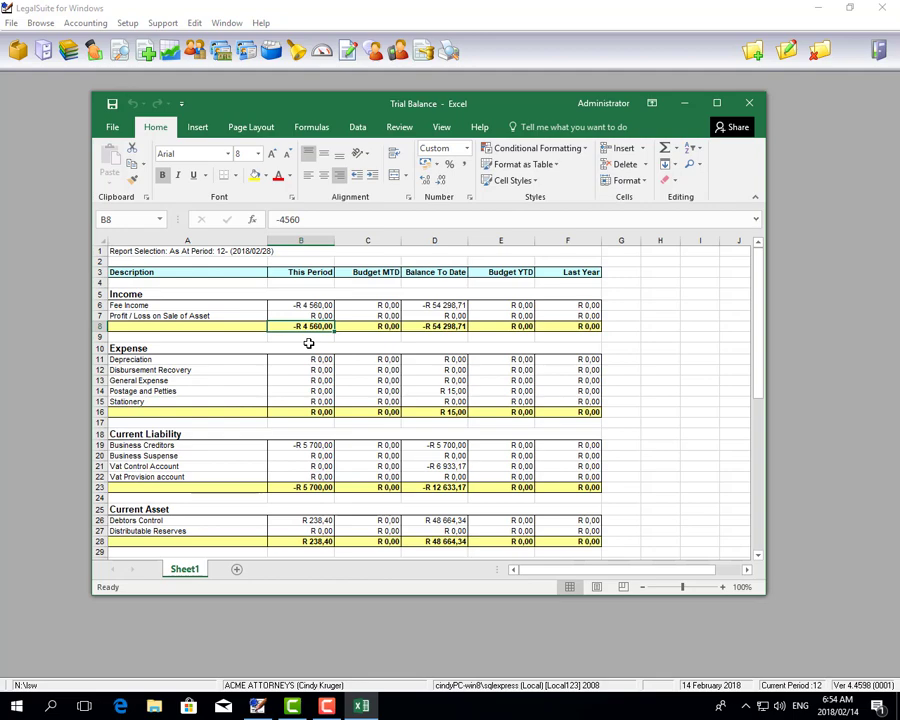
left_click(101, 370)
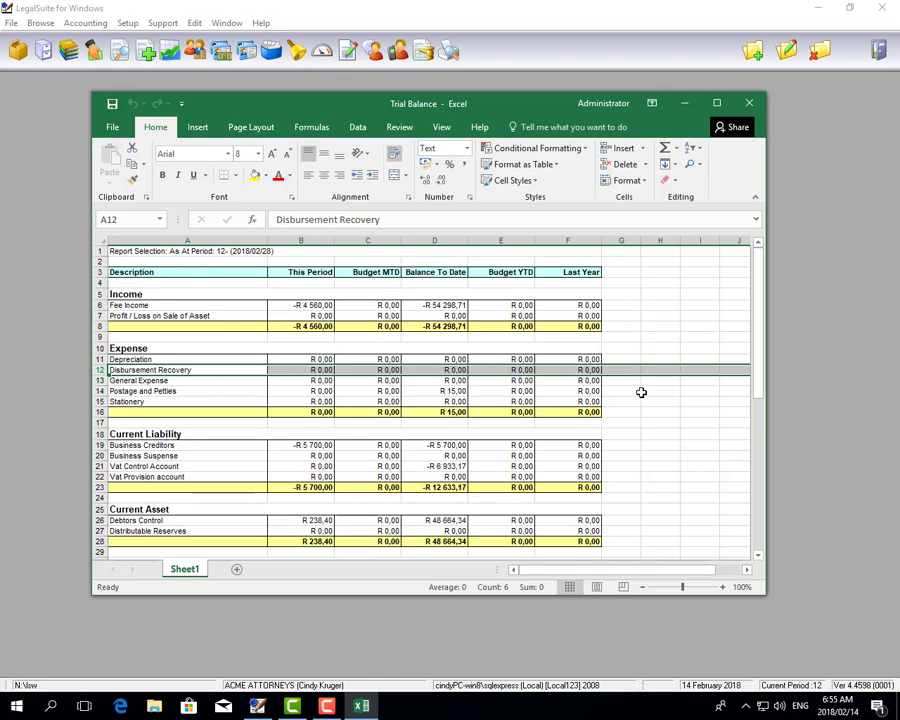
- Close the Trial Balance workbook and reopen Reports at the Vat category list
left_click(747, 103)
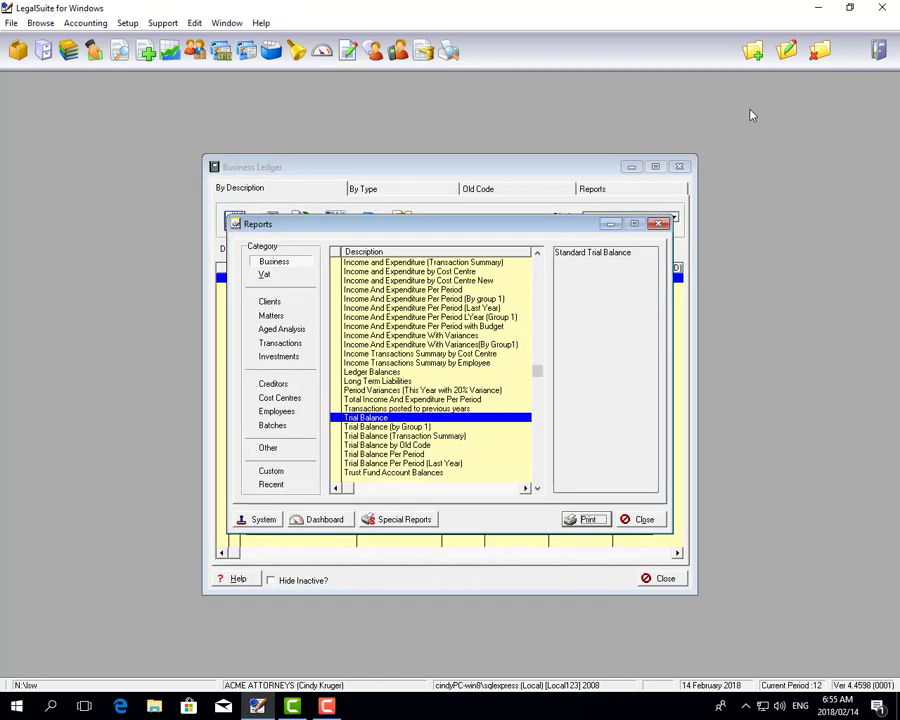
key("Escape")
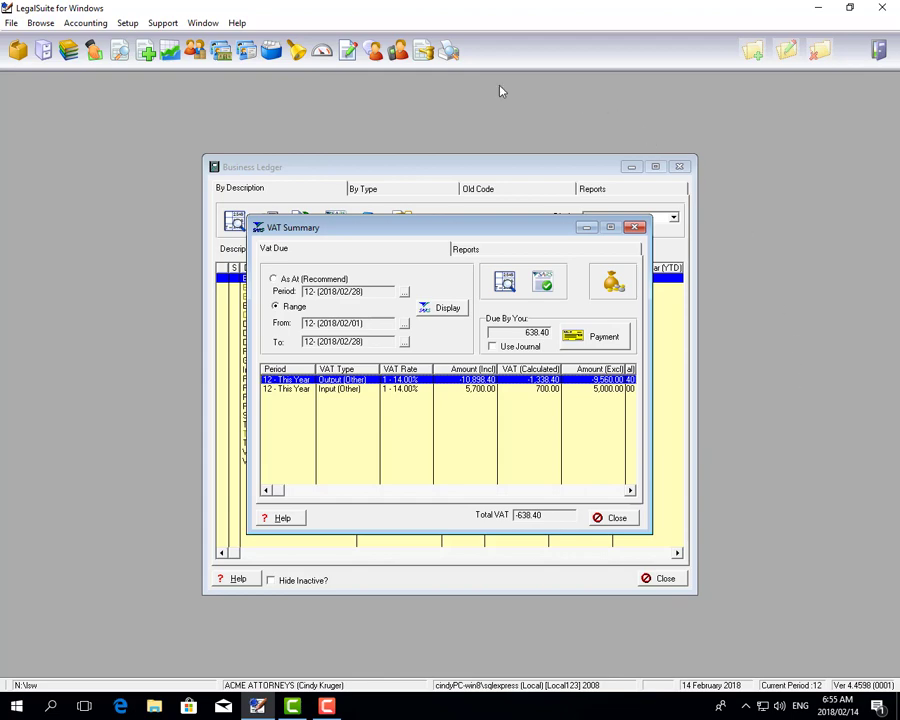
left_click(448, 51)
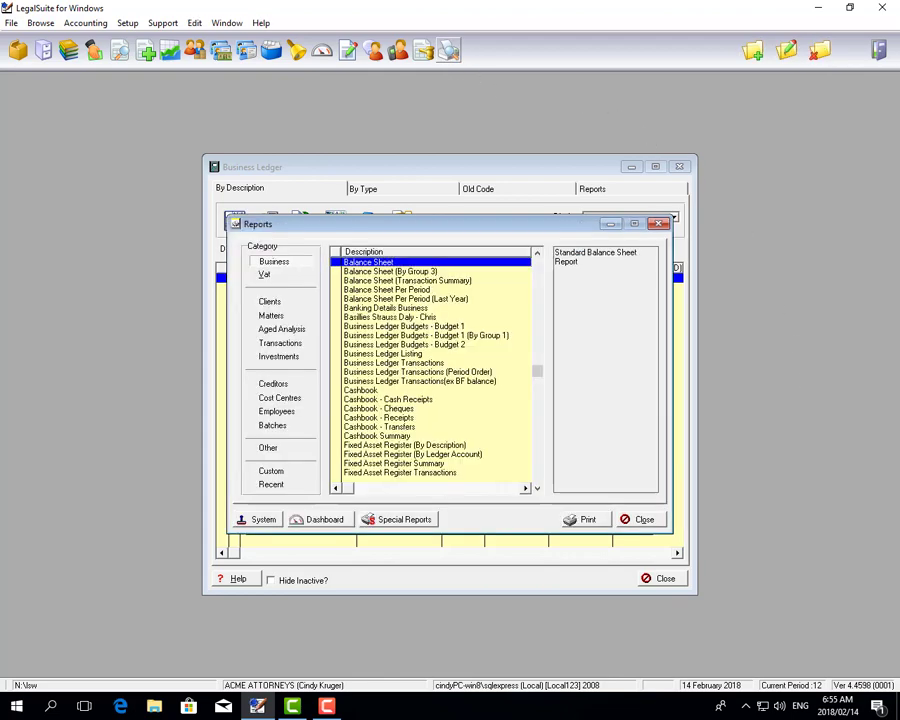
left_click(290, 279)
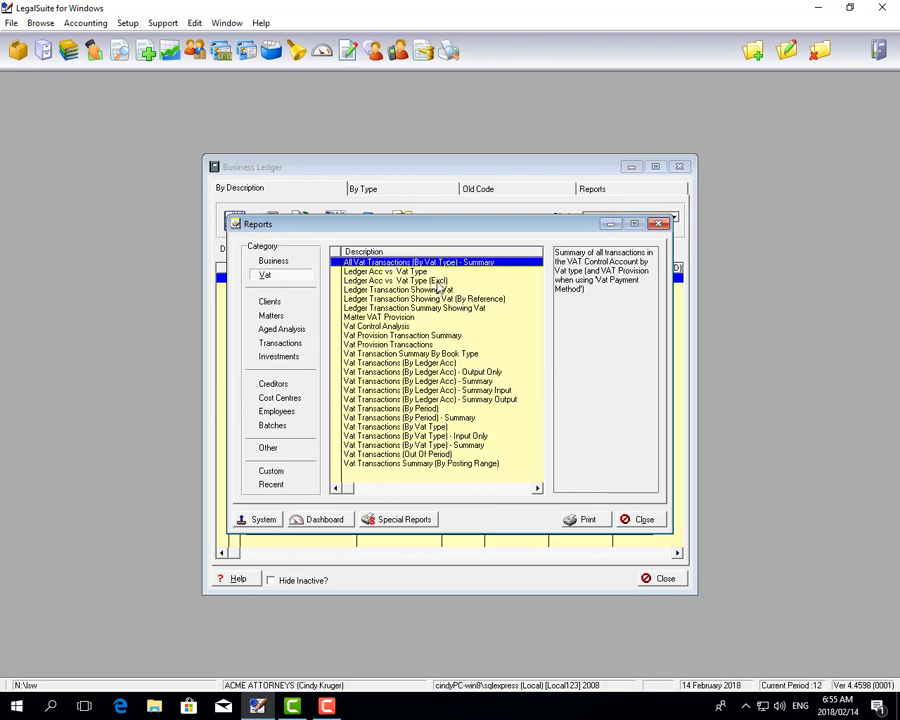
- Export Ledger Acc vs Vat Type (Excl) to Excel for all businesses, all VAT types, current period
left_click(440, 281)
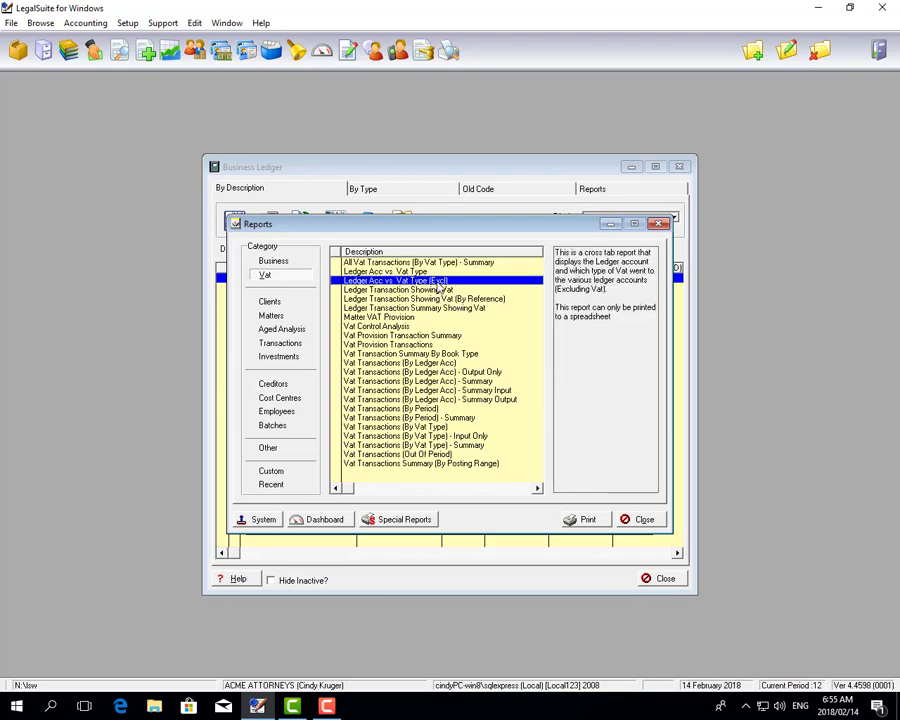
left_click(585, 521)
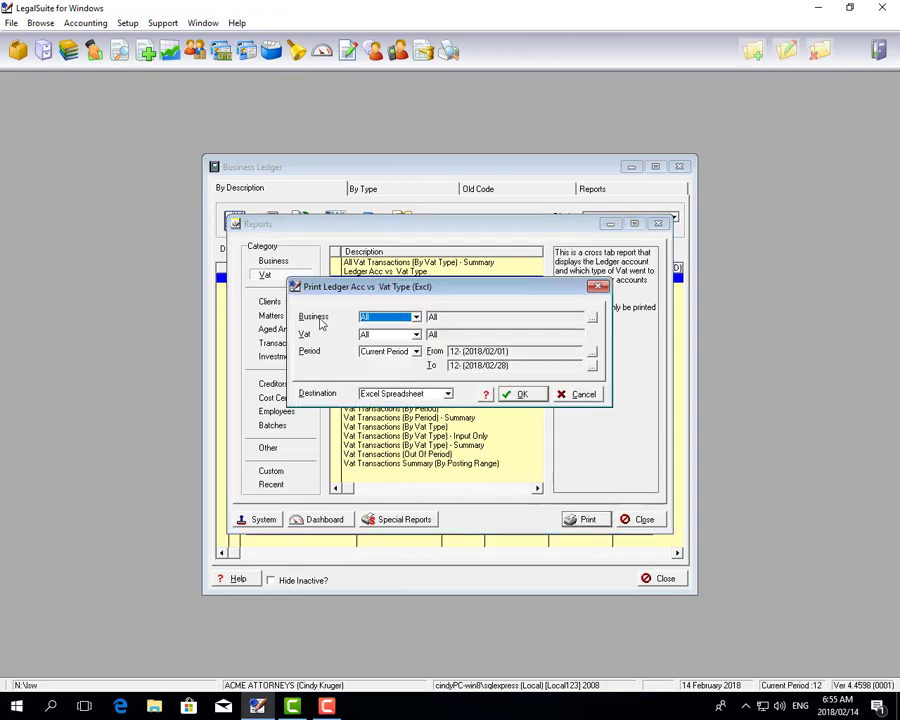
left_click(416, 317)
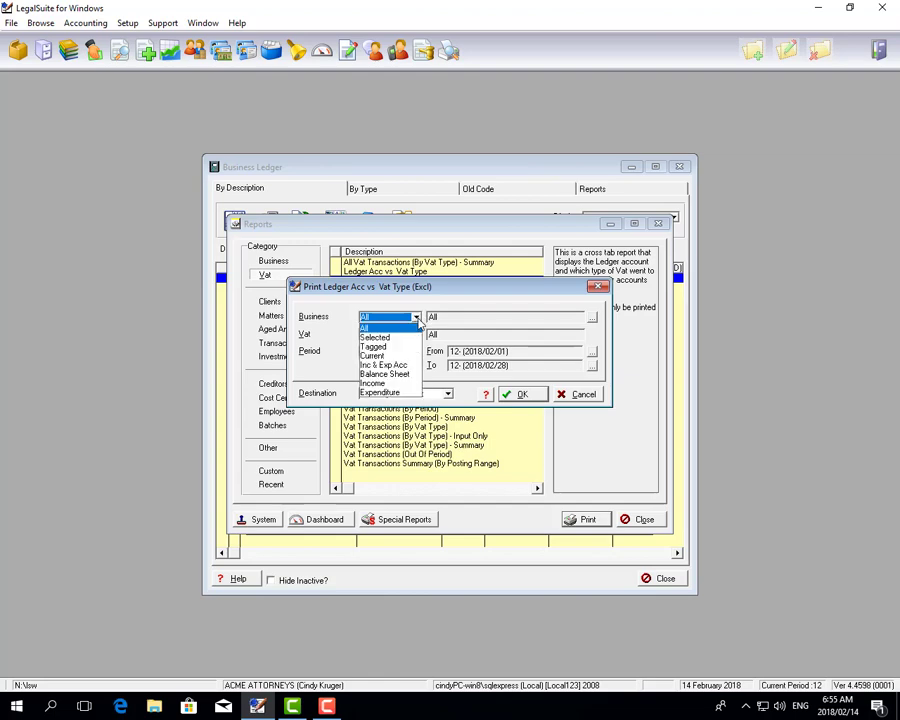
left_click(419, 321)
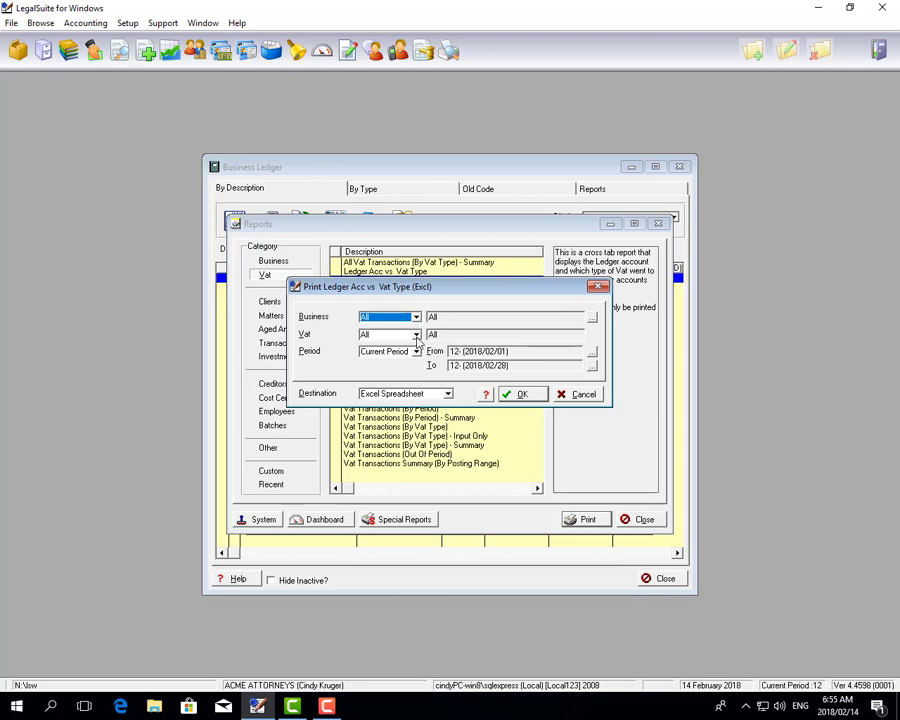
left_click(417, 338)
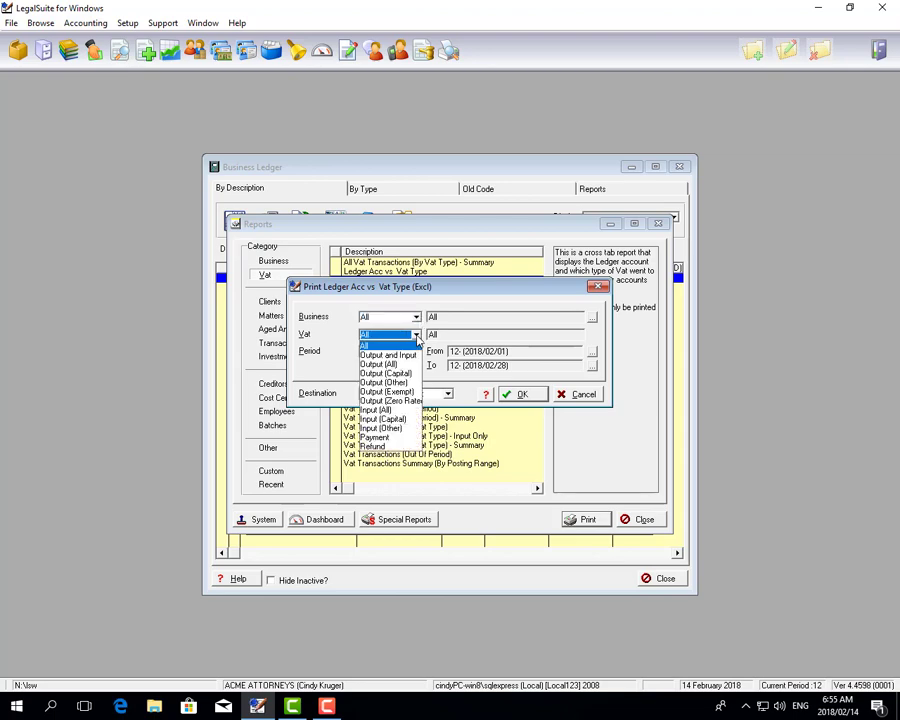
left_click(417, 338)
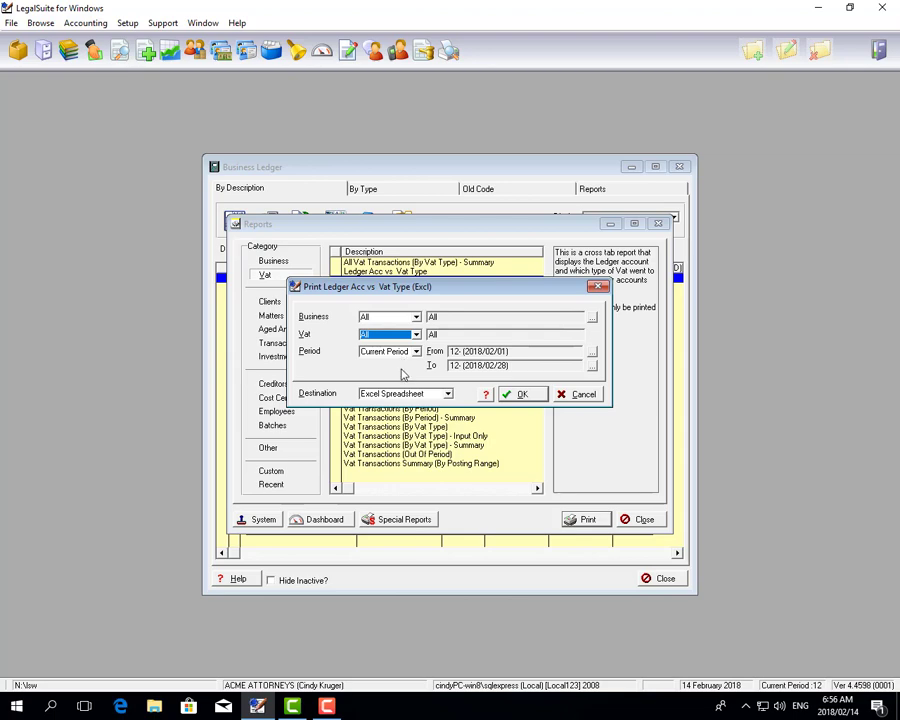
left_click(516, 394)
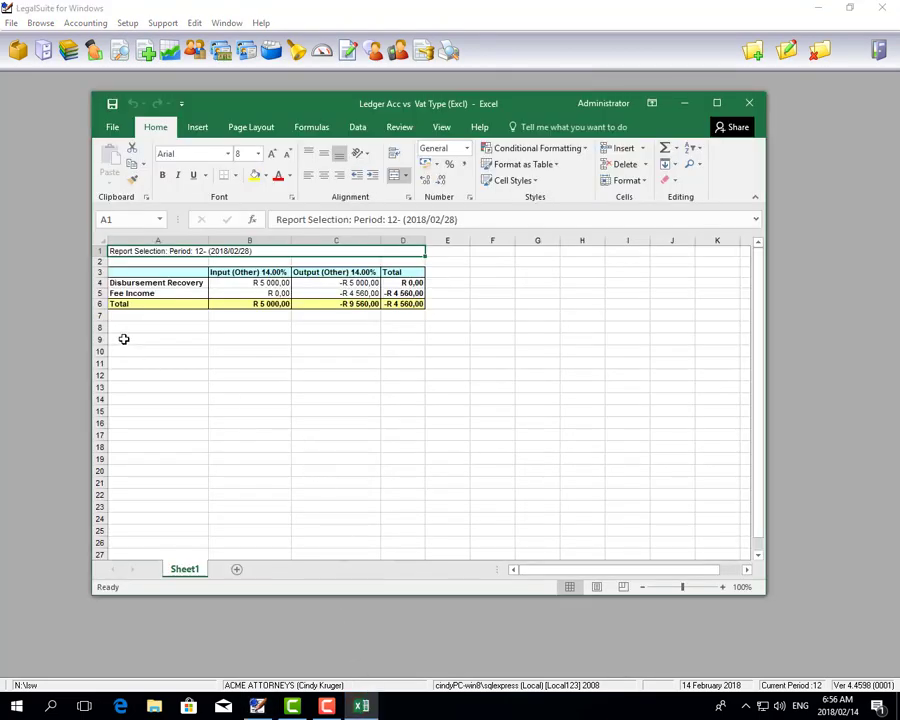
- Review the Disbursement Recovery and Fee Income rows and the -R 9 560,00 Output (Other) 14.00% total
left_click(100, 283)
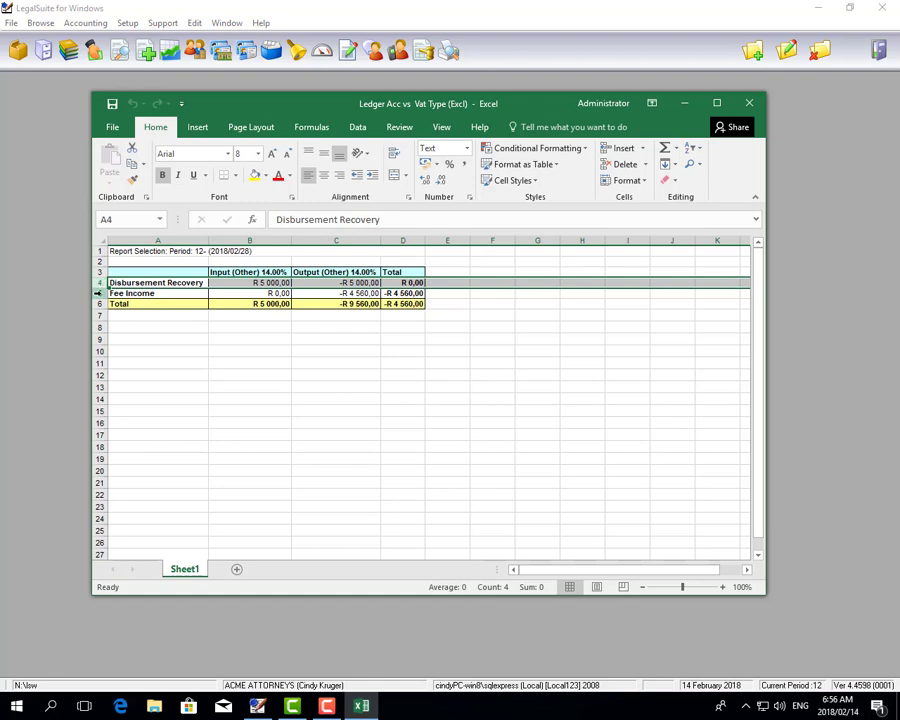
left_click(100, 293)
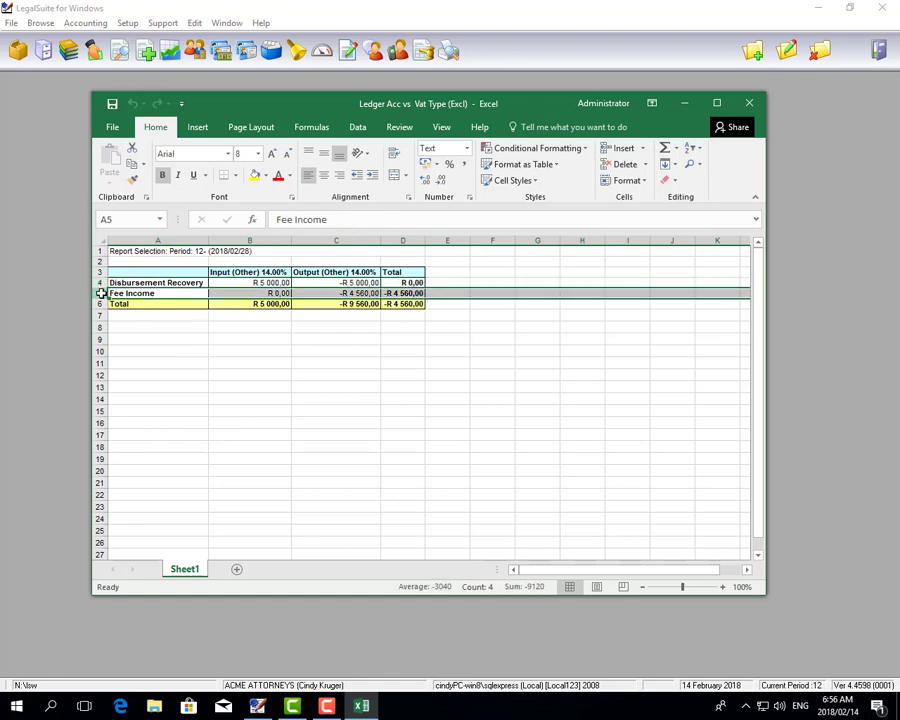
left_click(349, 304)
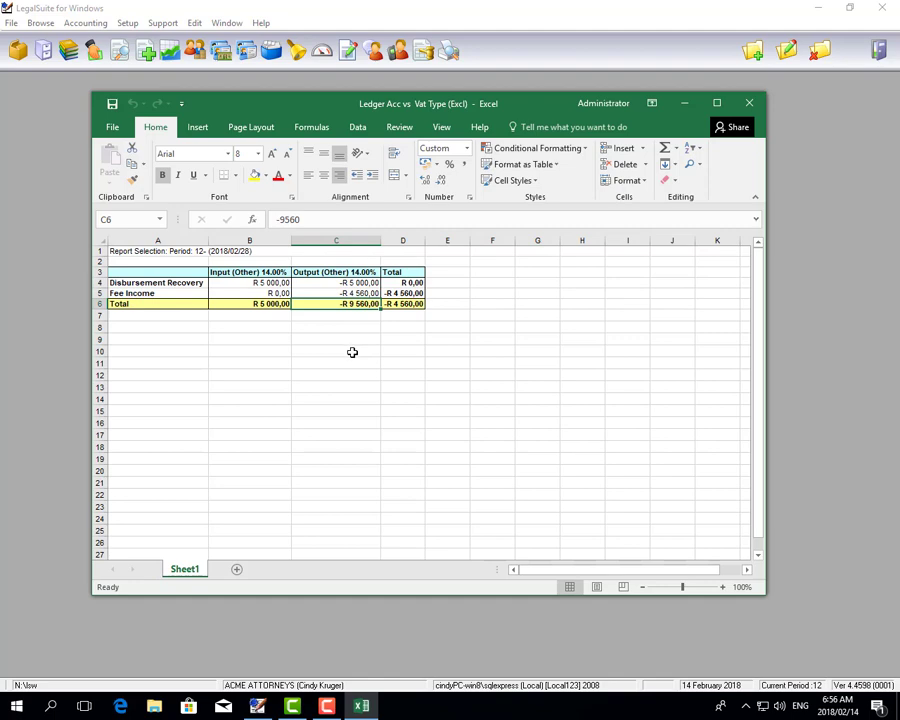
- Compare the VAT Summary's output amount excluding VAT with the Excel report's -R 9 560,00 total
left_click(686, 104)
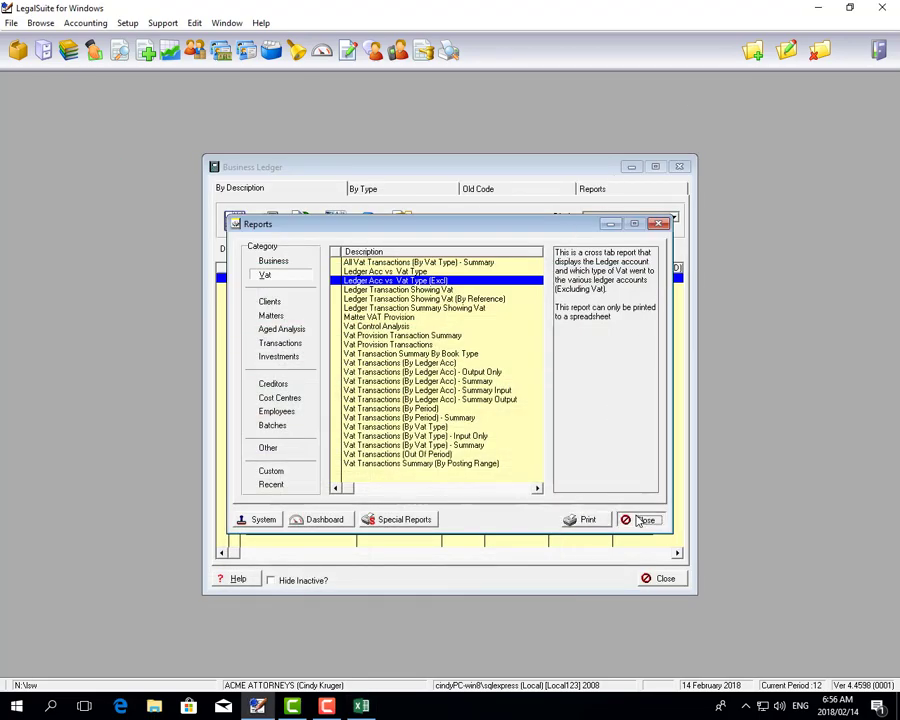
left_click(640, 519)
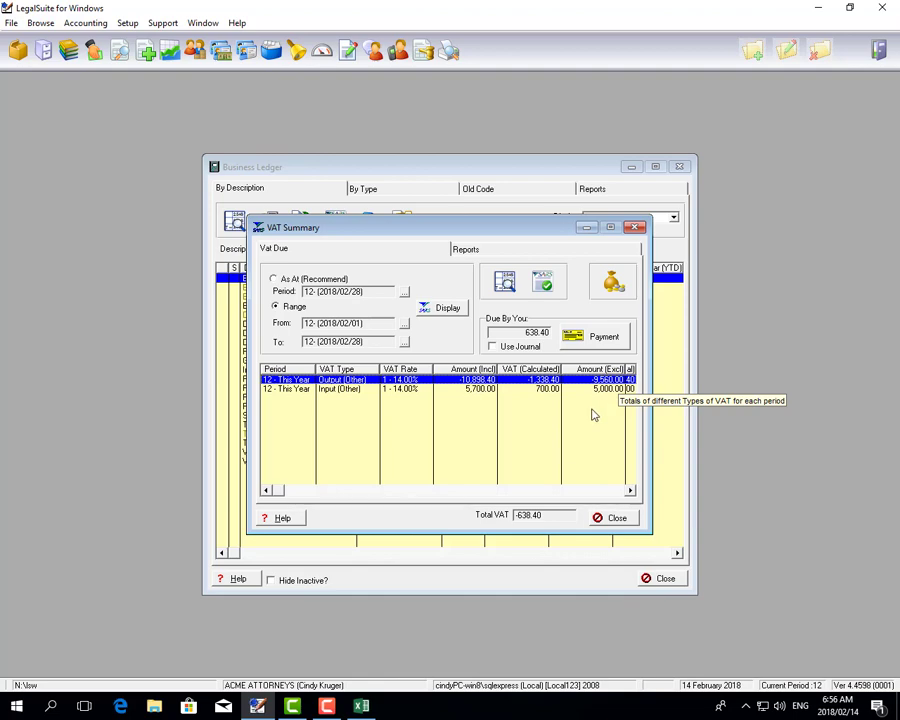
left_click(361, 705)
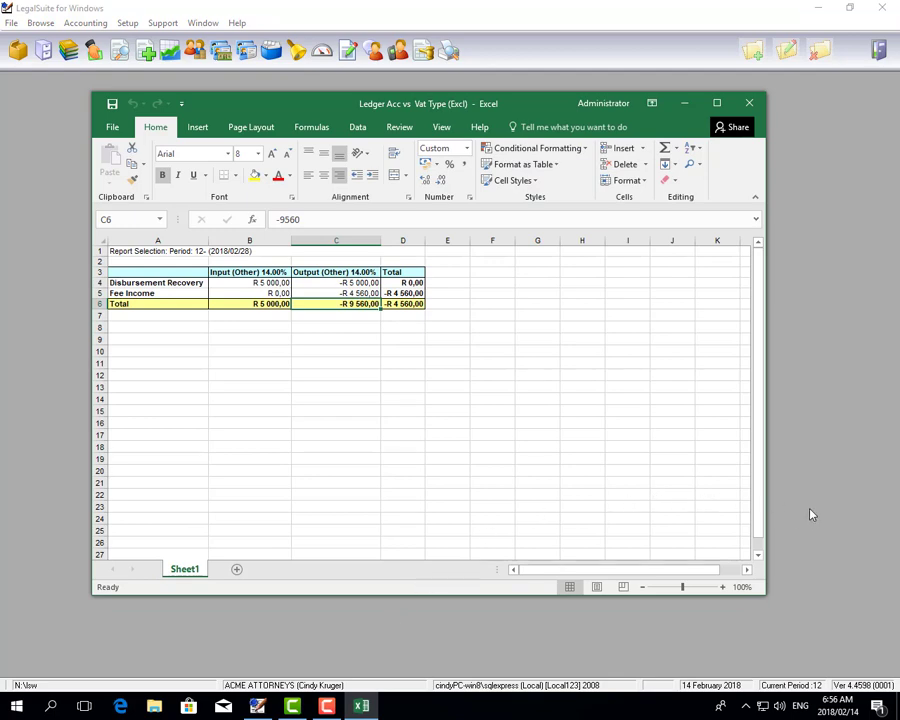
- Close the Excel report and reopen the Vat reports with Ledger Acc vs Vat Type (Excl) selected
left_click(749, 103)
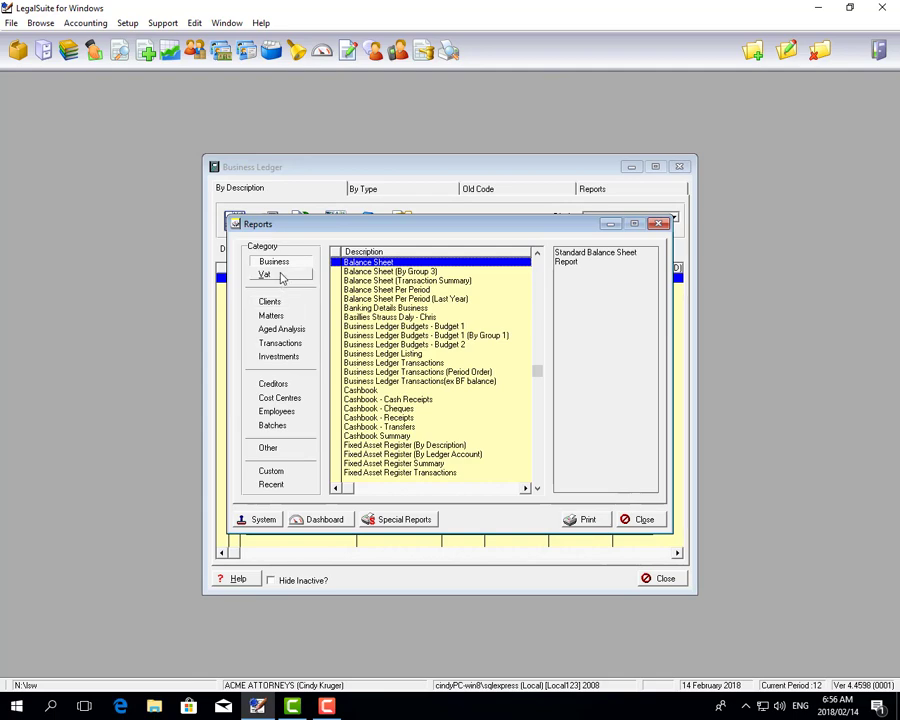
left_click(266, 275)
left_click(395, 281)
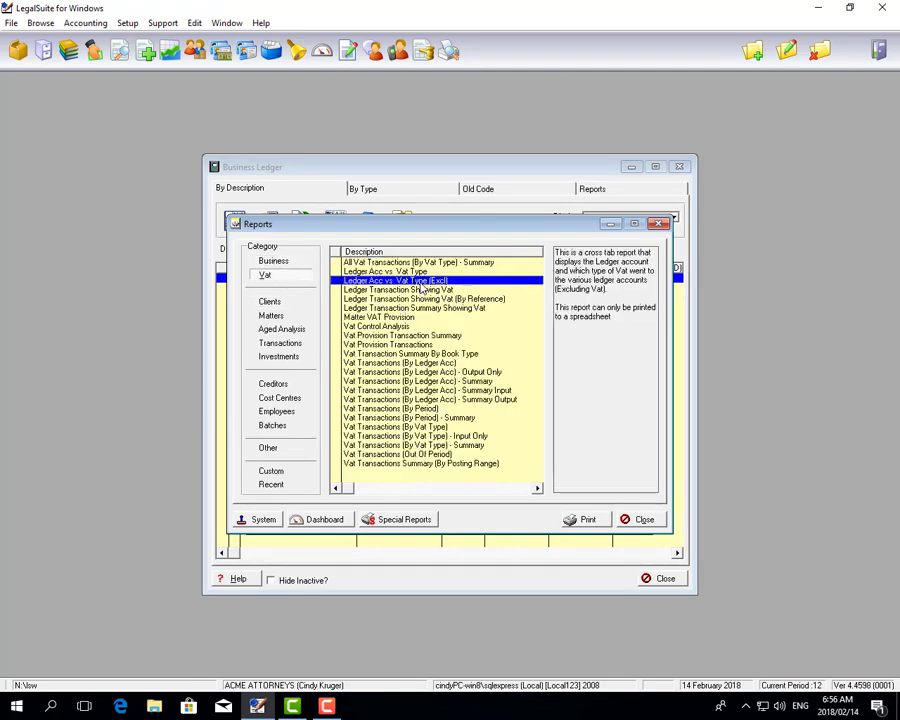